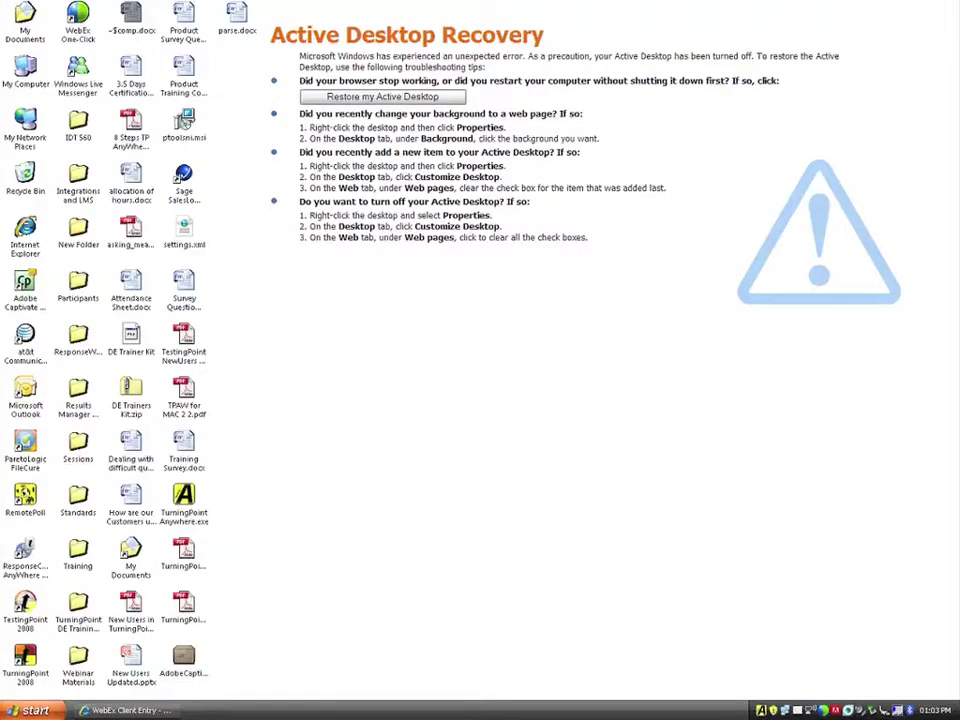
# Step: Launch PowerPoint with the TurningPoint 2008 add-in from its desktop icon
pyautogui.doubleClick(25, 660)
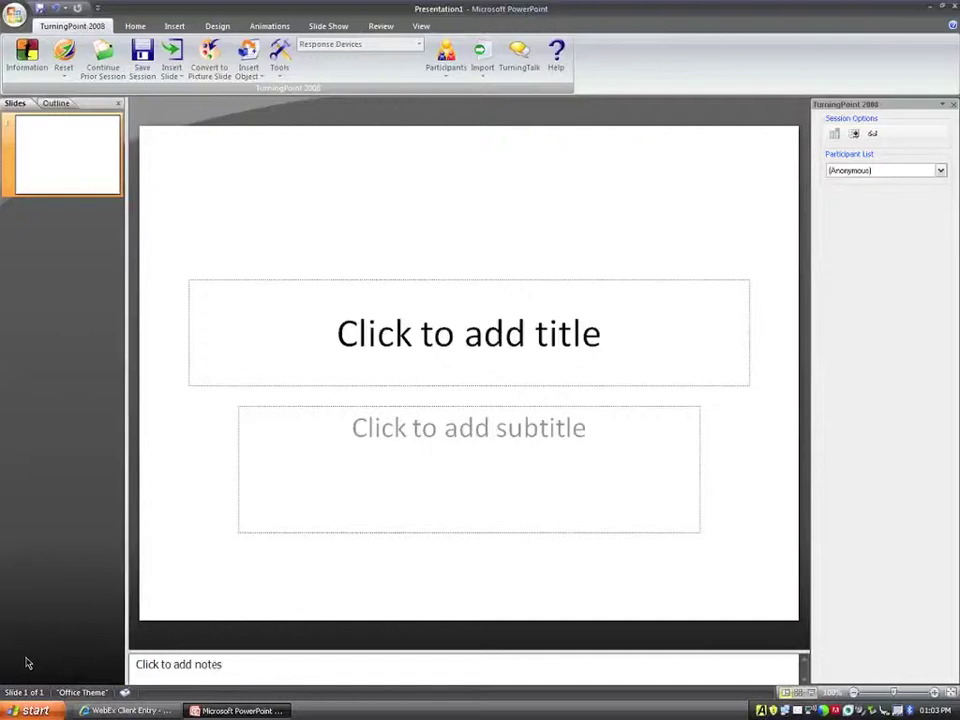
# Step: Open the recent AXIS Advanced game.pptx deck and bring up the ResponseWare login window
pyautogui.click(14, 14)
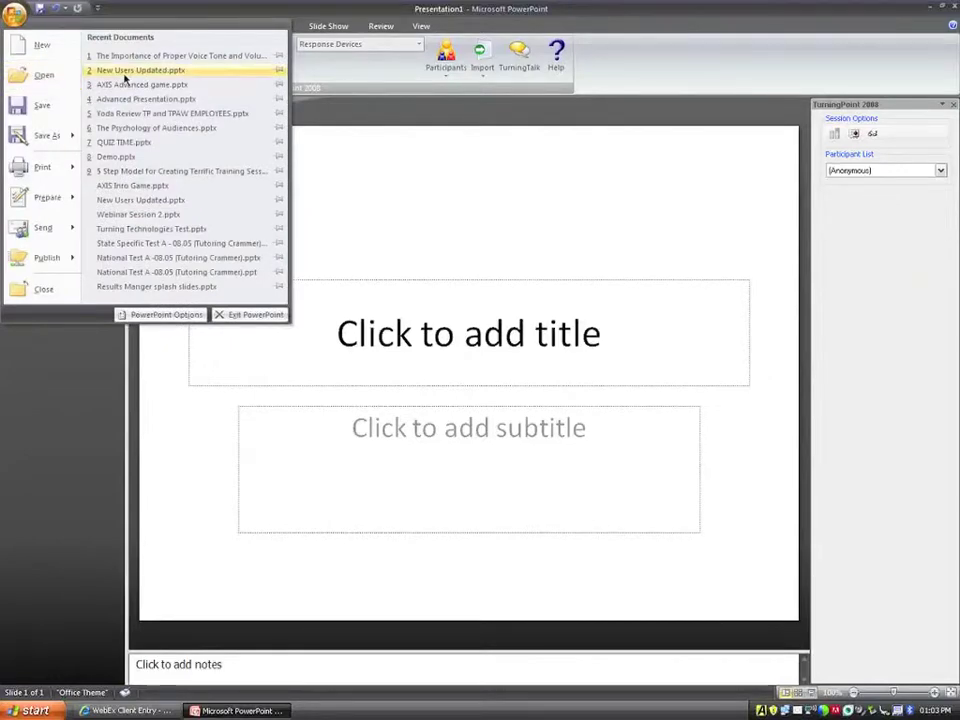
pyautogui.press('Escape')
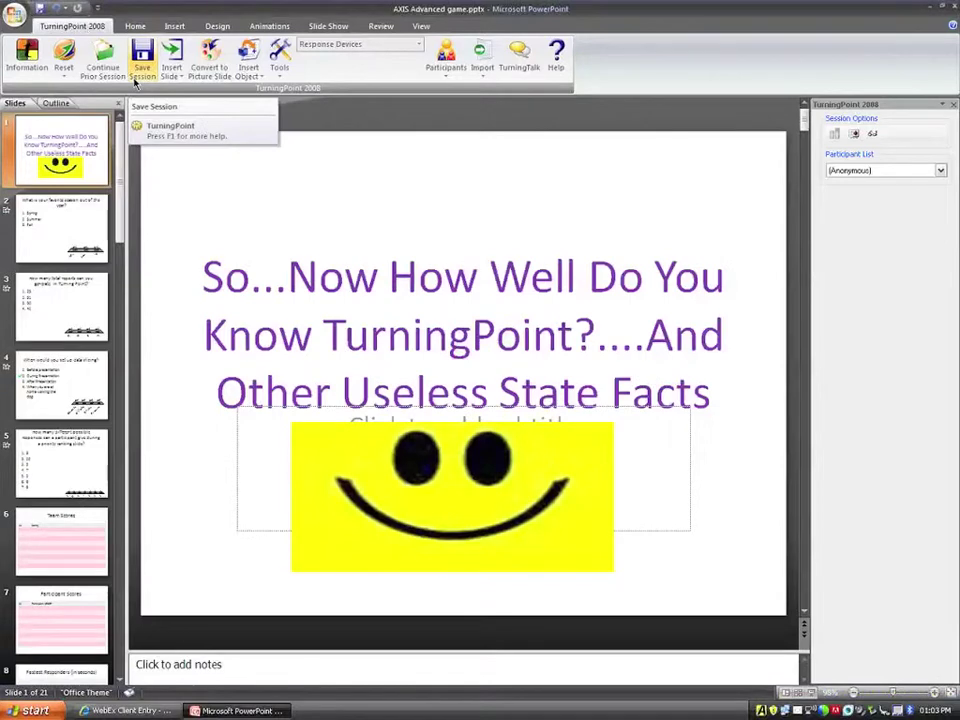
pyautogui.click(281, 66)
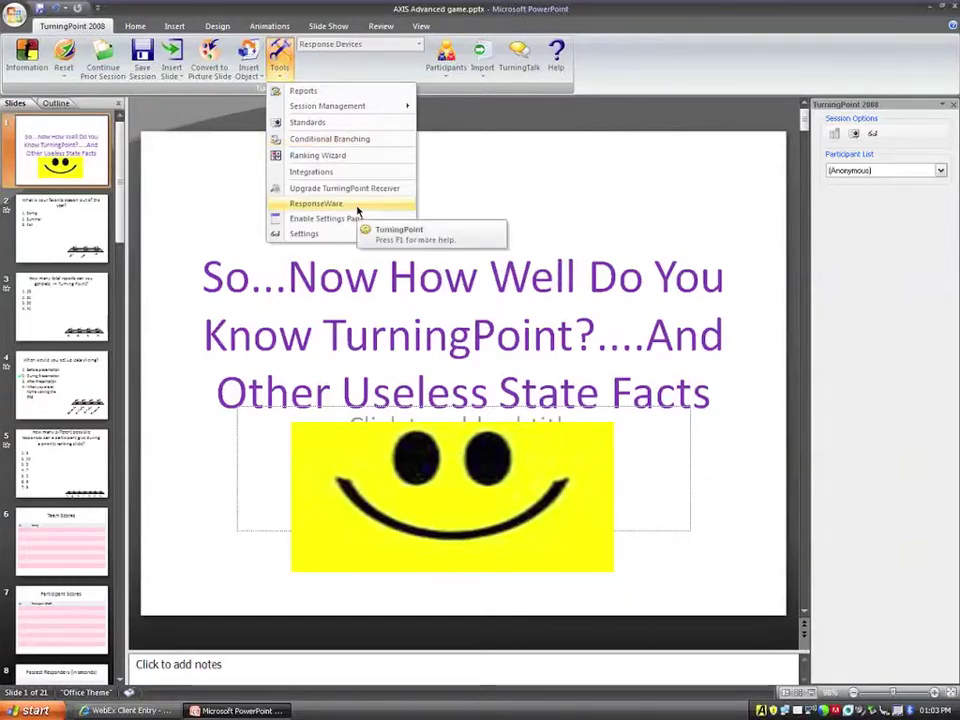
pyautogui.click(358, 205)
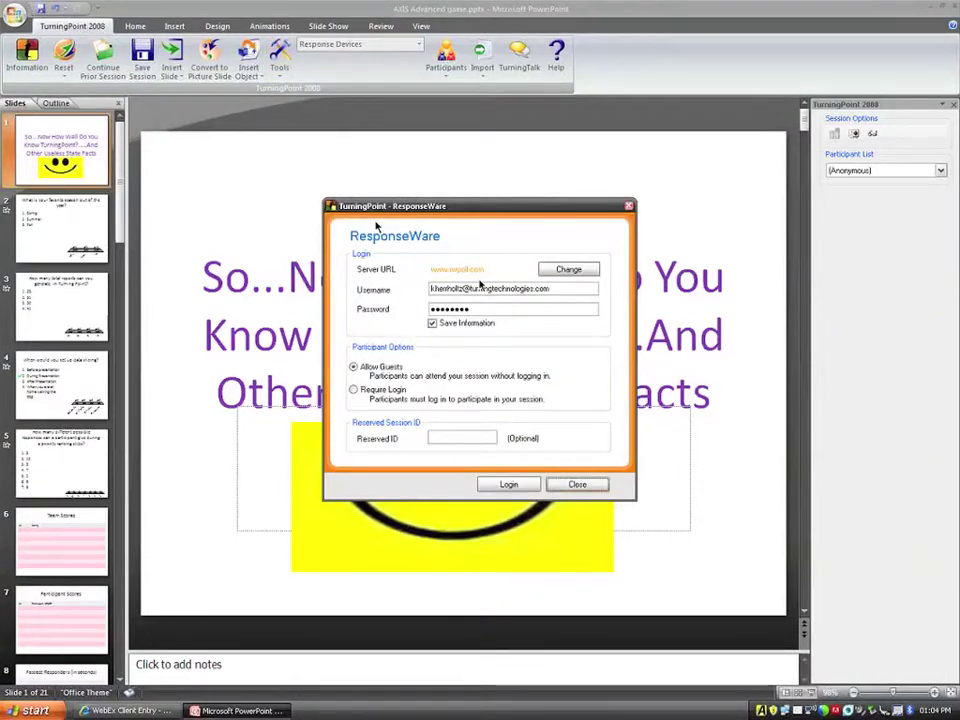
pyautogui.click(467, 310)
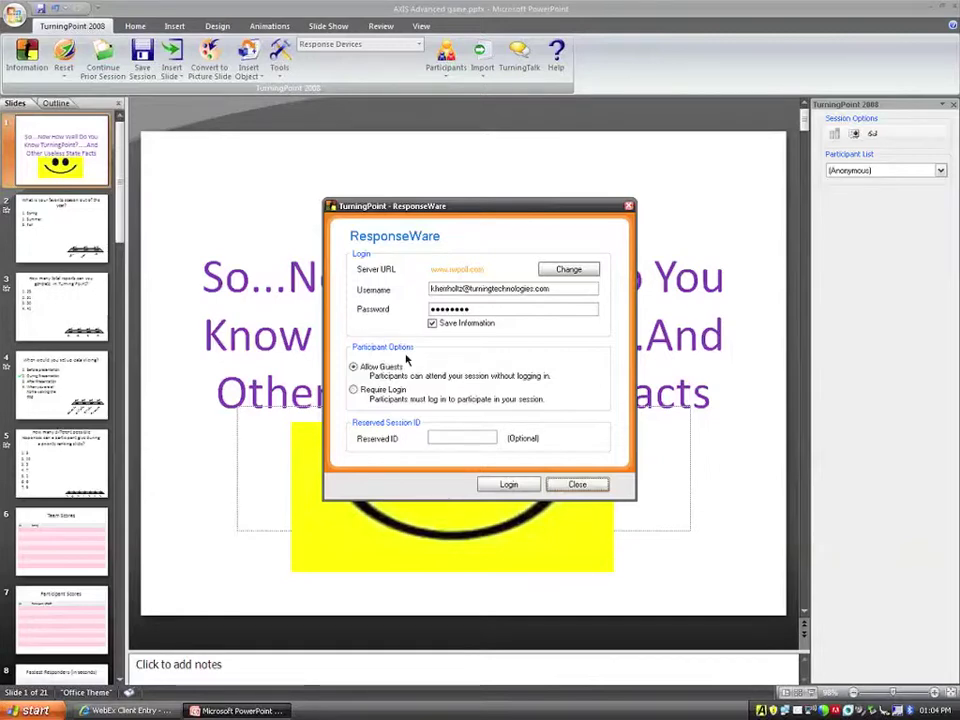
pyautogui.click(354, 390)
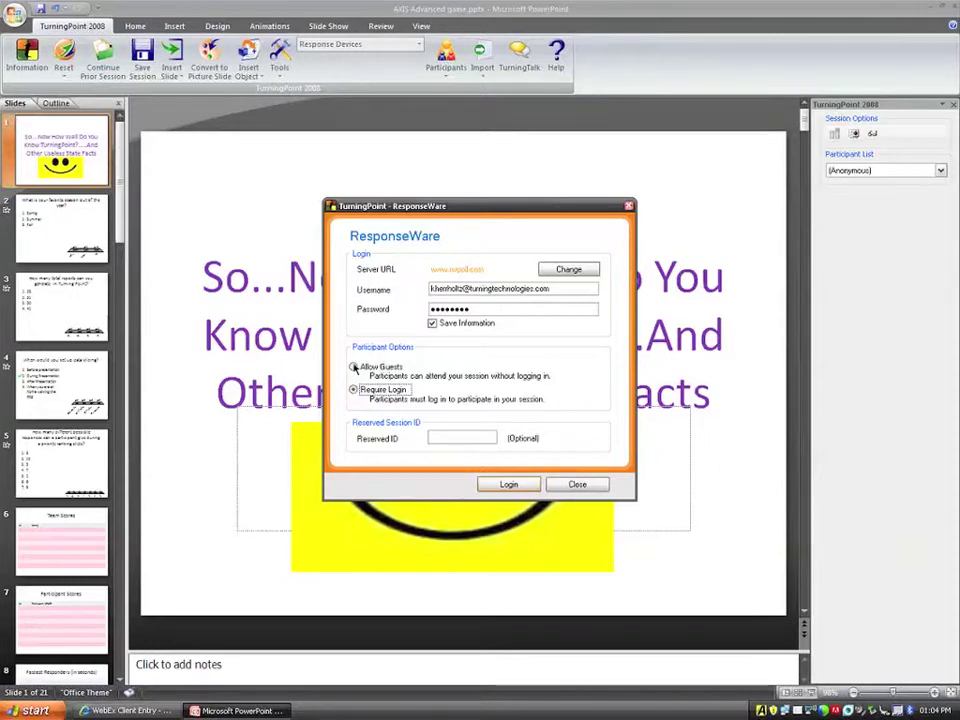
pyautogui.click(354, 368)
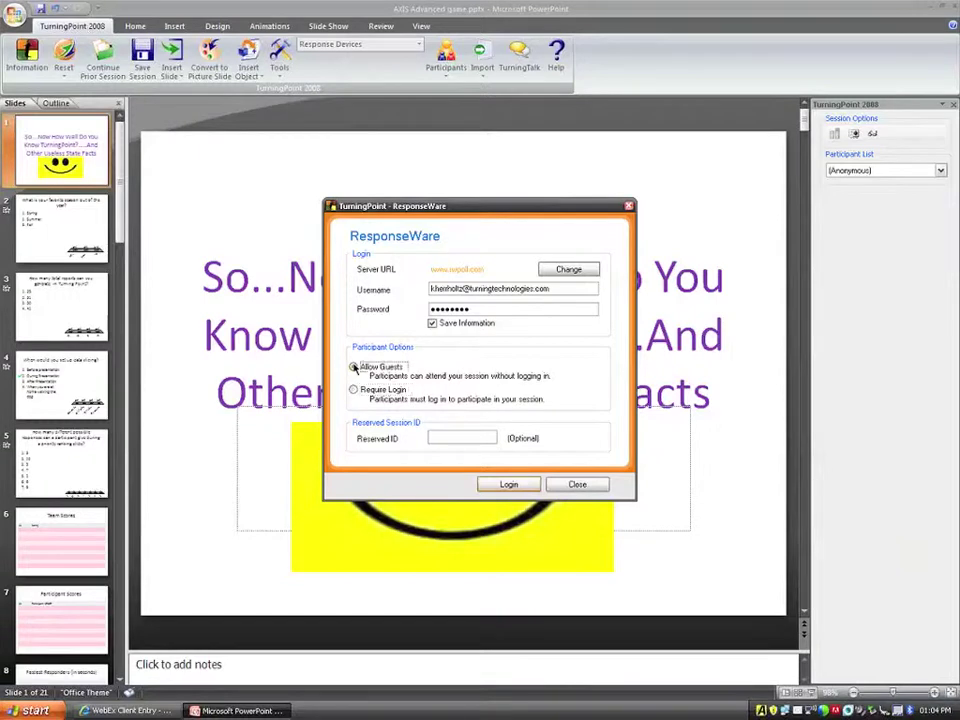
# Step: Log in to ResponseWare with Allow Guests selected, getting session ID 498720
pyautogui.click(457, 432)
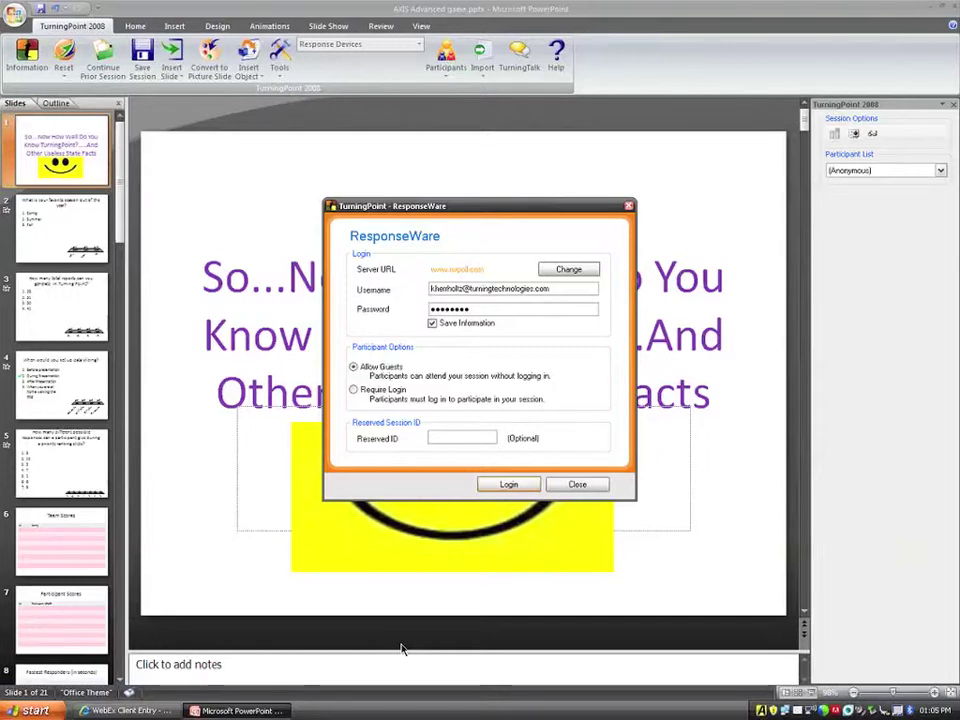
pyautogui.click(508, 484)
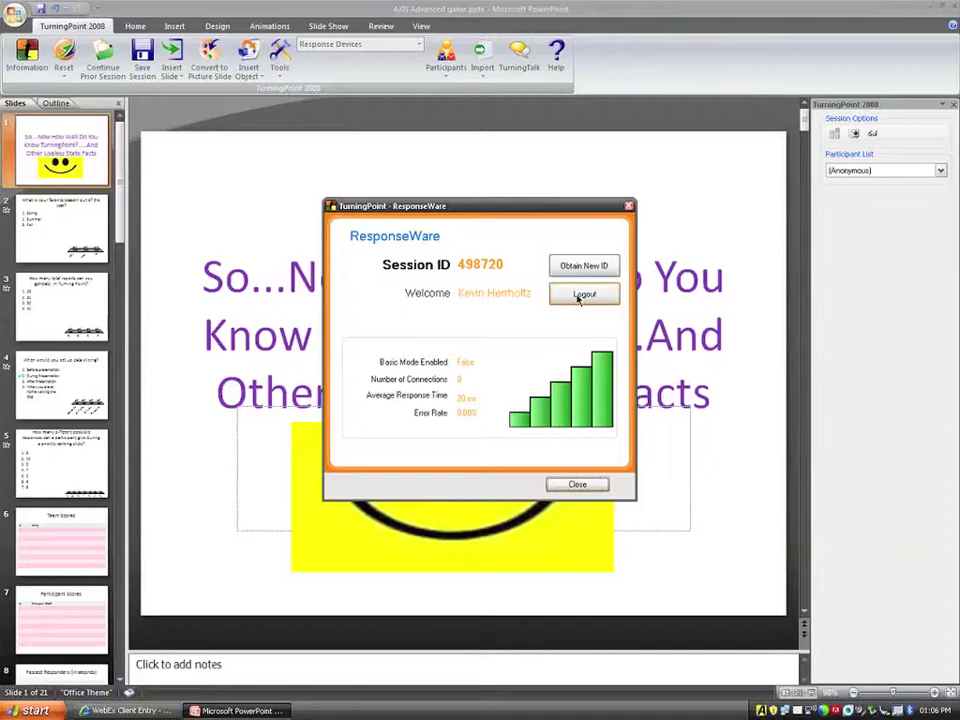
pyautogui.click(580, 295)
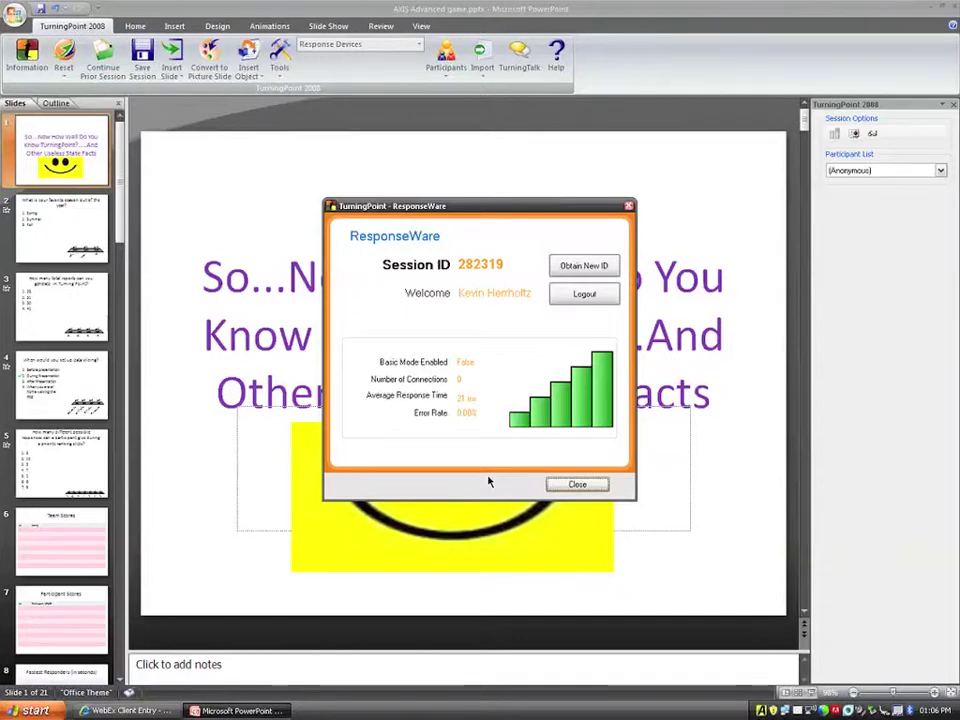
# Step: Close the ResponseWare window to return to the deck's title slide
pyautogui.click(576, 484)
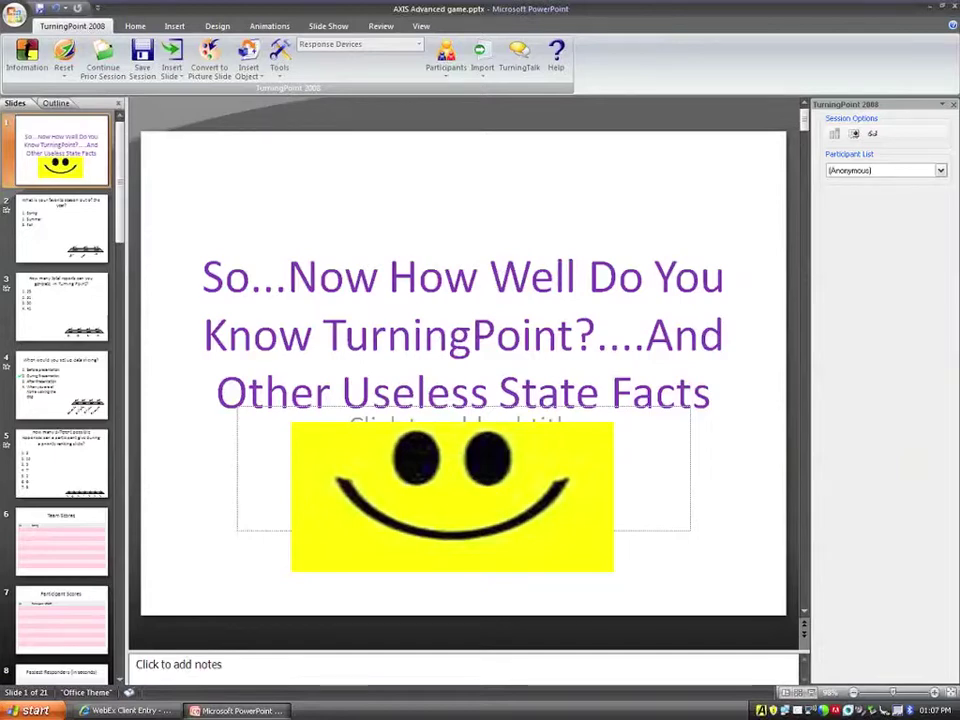
# Step: Reopen the ResponseWare session window to check session ID 282319 and its connection stats, then close it
pyautogui.hotkey('alt', 'Tab')
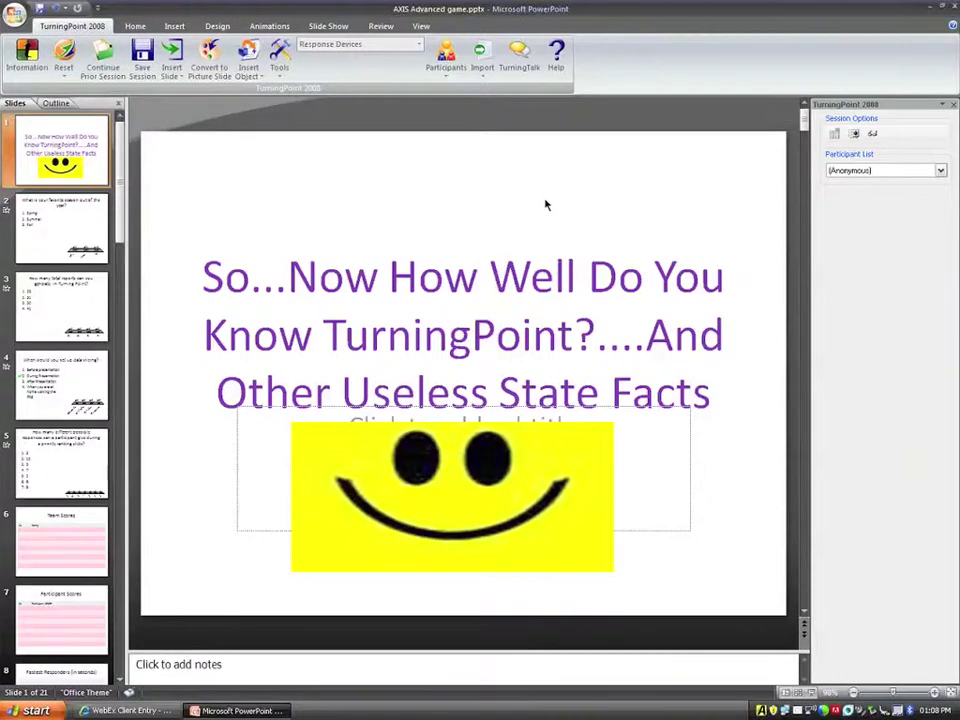
pyautogui.click(281, 60)
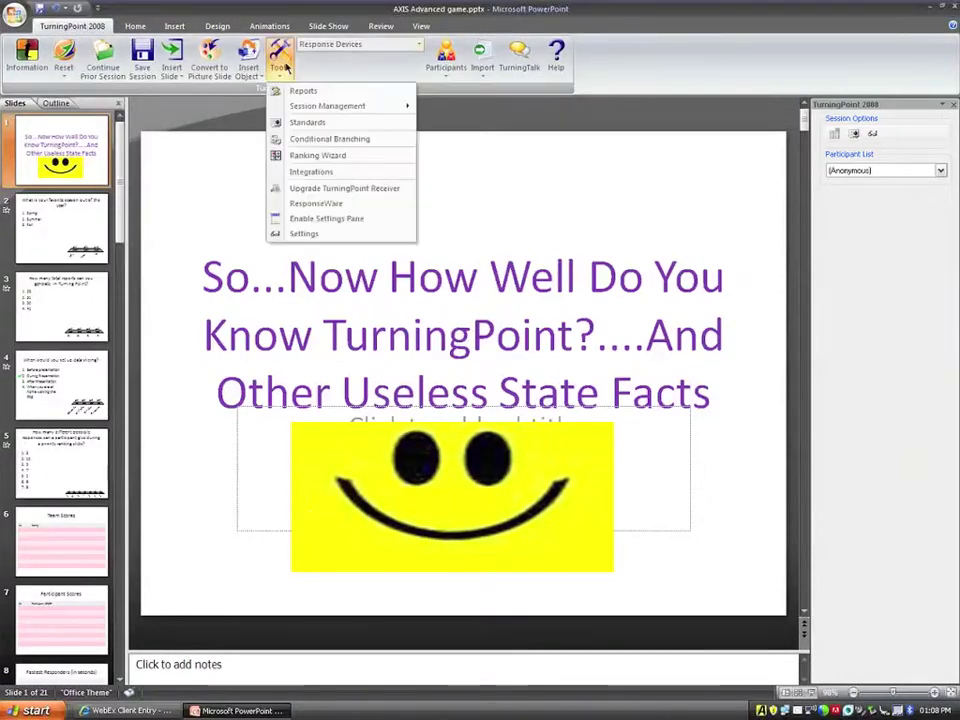
pyautogui.click(316, 203)
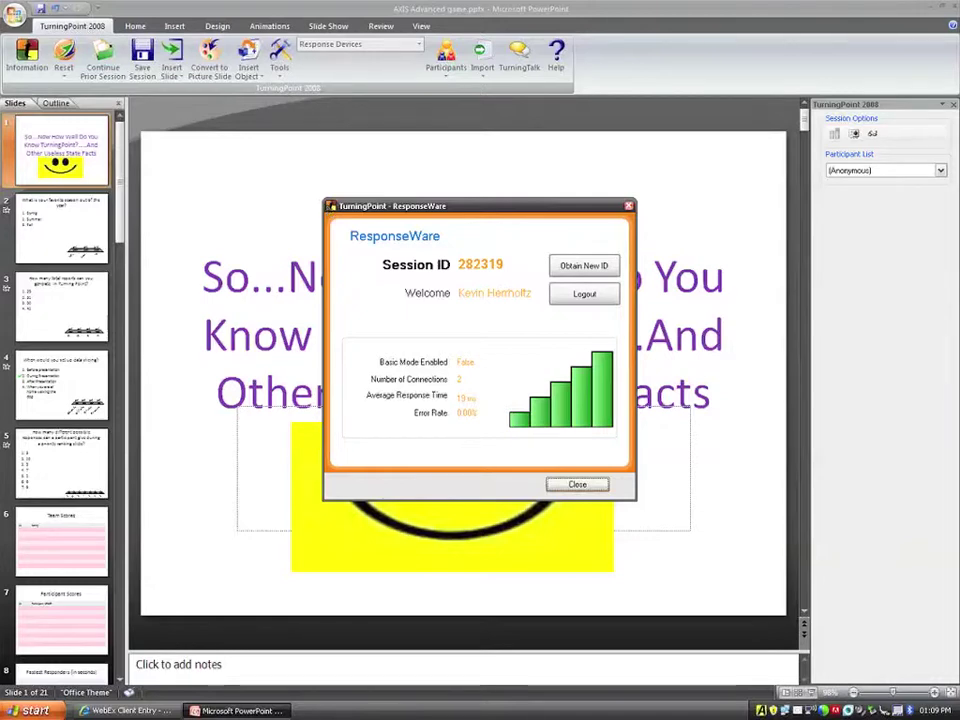
pyautogui.click(577, 485)
# Step: Start the slide show from the current slide
pyautogui.click(328, 26)
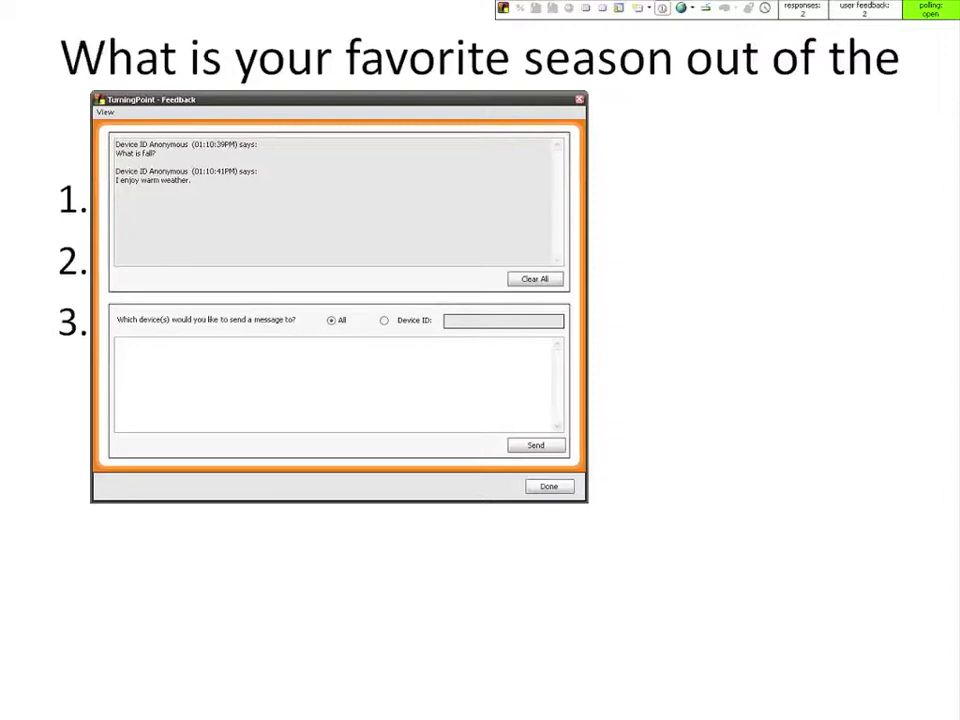
# Step: Send the reply 'I enjoy hot weather' to one device, close feedback, and end polling
pyautogui.click(216, 377)
pyautogui.write('I enjoy ')
pyautogui.write('h')
pyautogui.write('ot w')
pyautogui.write('eathe')
pyautogui.write('r')
pyautogui.click(390, 327)
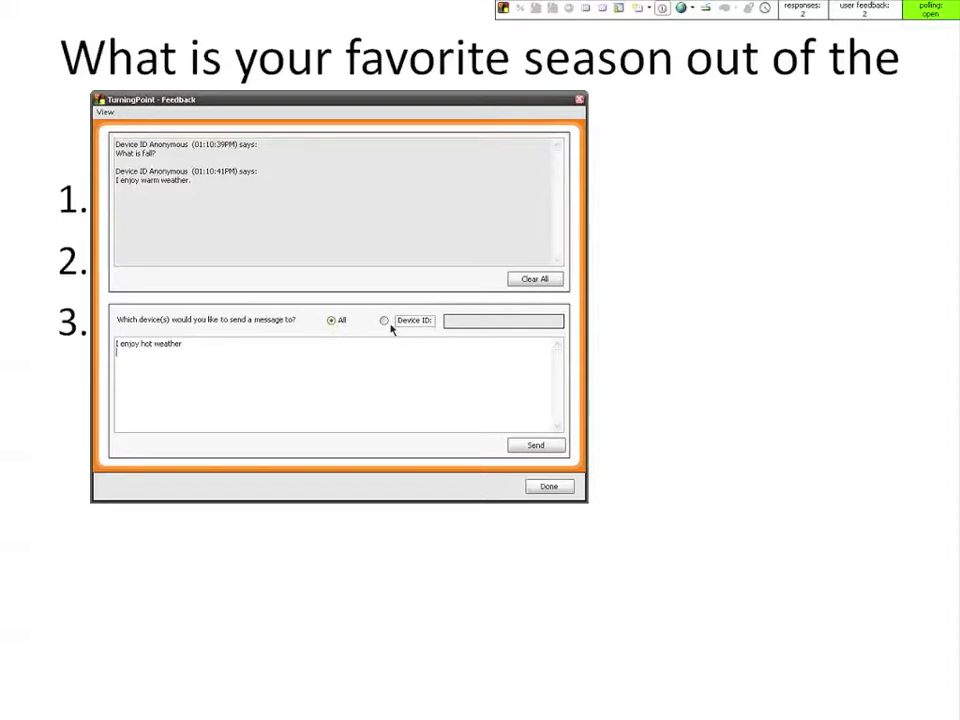
pyautogui.click(532, 446)
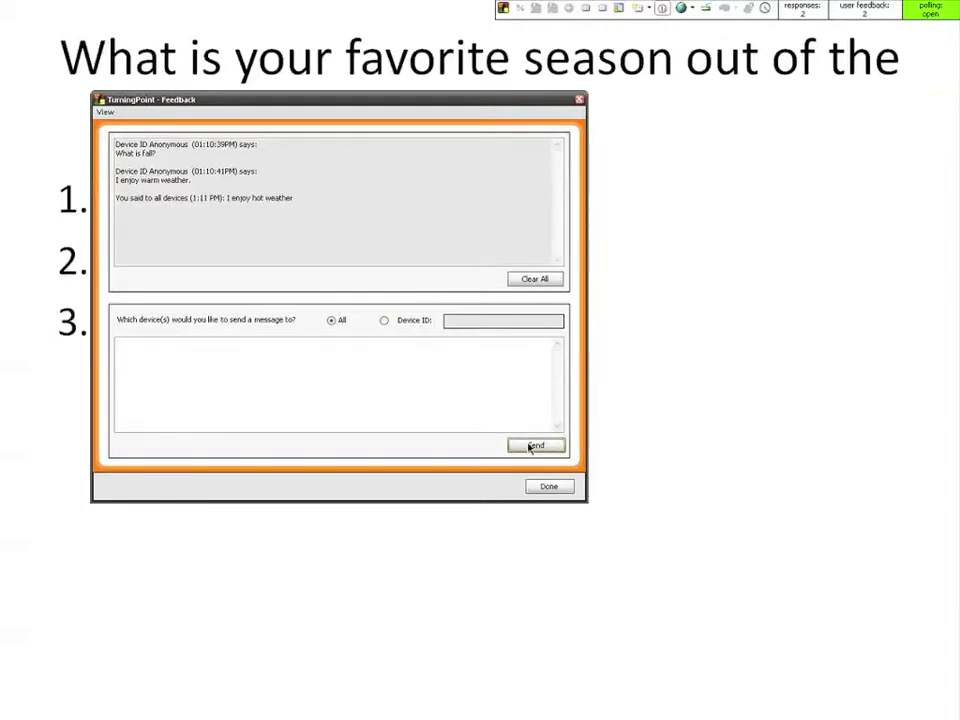
pyautogui.click(580, 100)
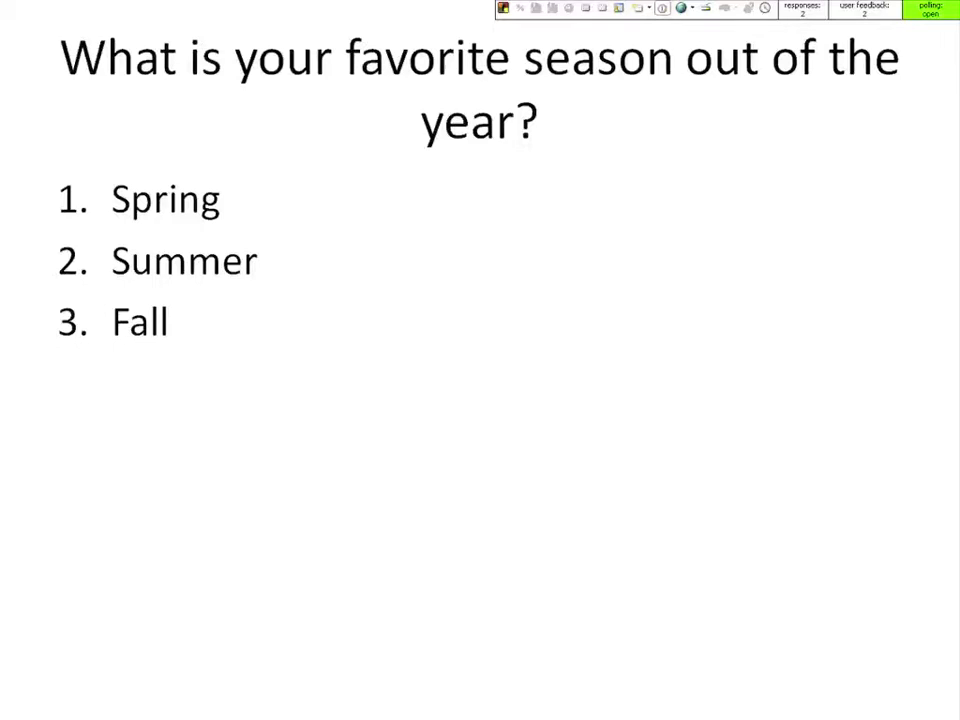
pyautogui.press('Right')
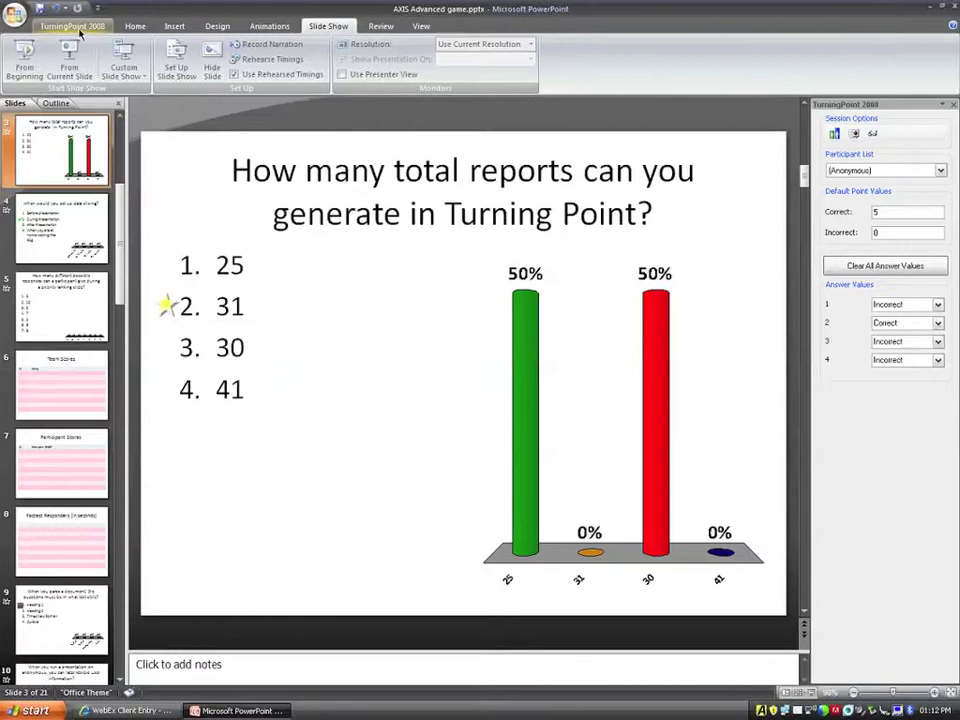
# Step: Show the TurningPoint 2008 ribbon commands in editing view
pyautogui.click(80, 28)
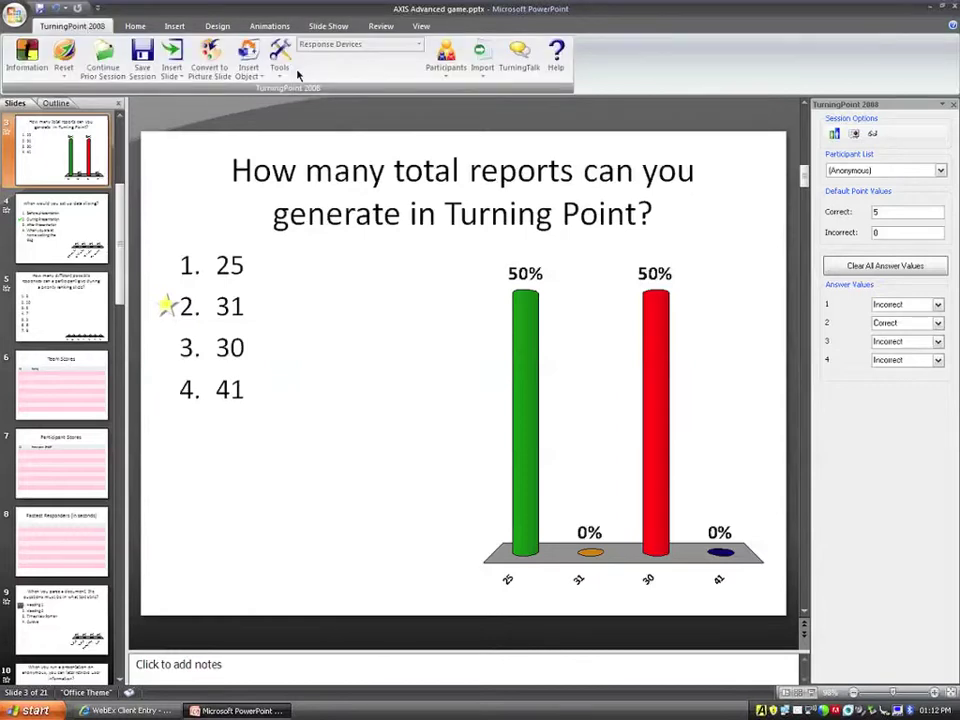
# Step: Generate the Current Session's Results by Participant (Response Detail) report from Tools > Reports
pyautogui.click(280, 60)
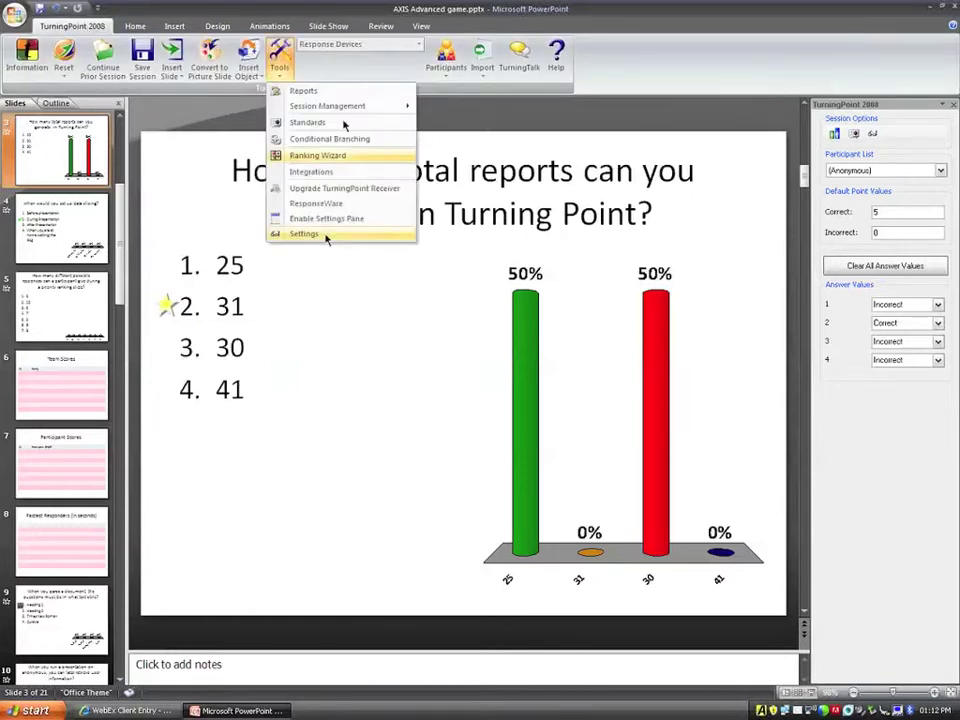
pyautogui.click(348, 92)
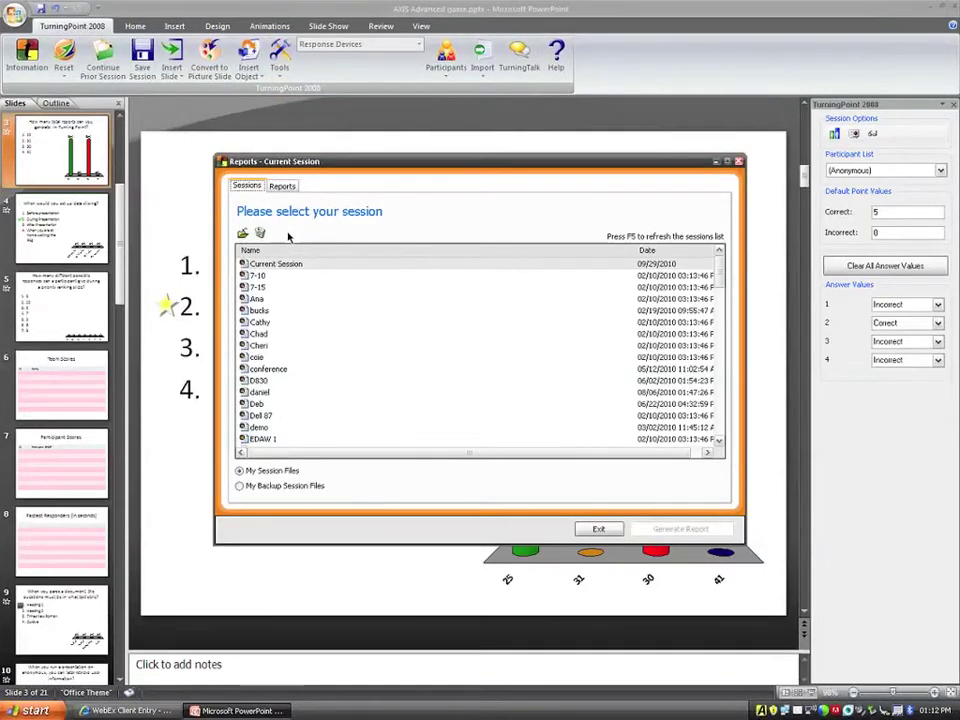
pyautogui.doubleClick(276, 265)
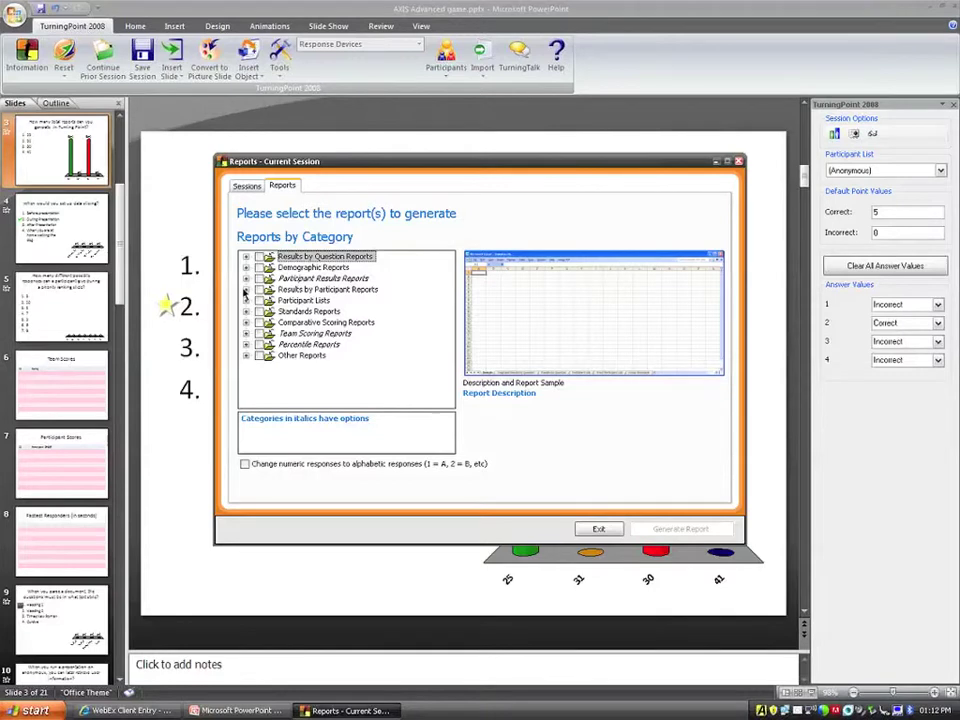
pyautogui.click(245, 290)
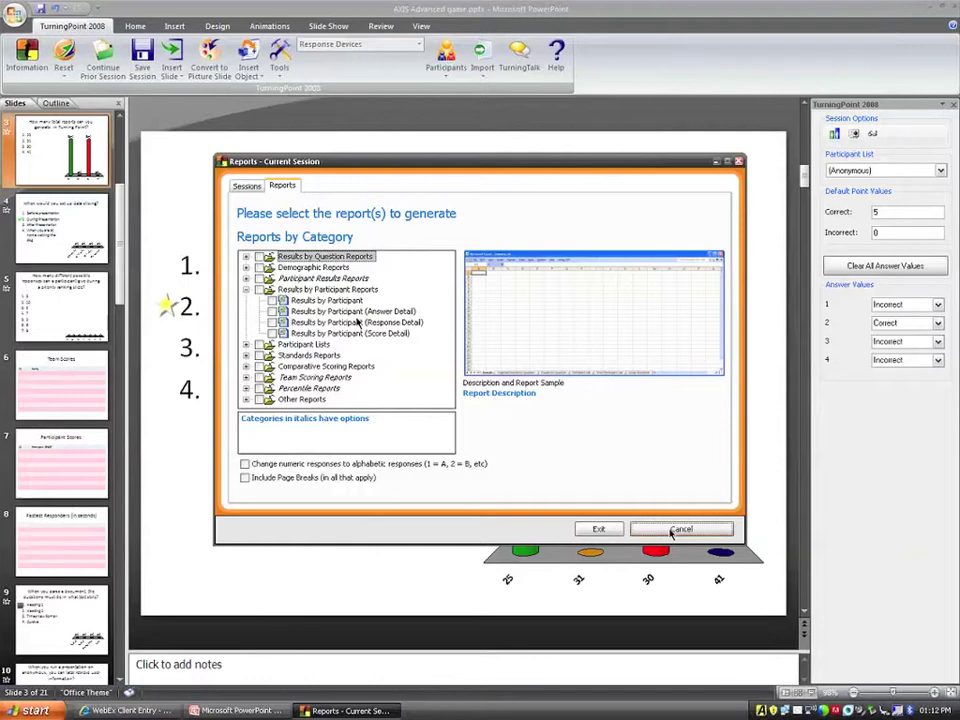
pyautogui.click(357, 322)
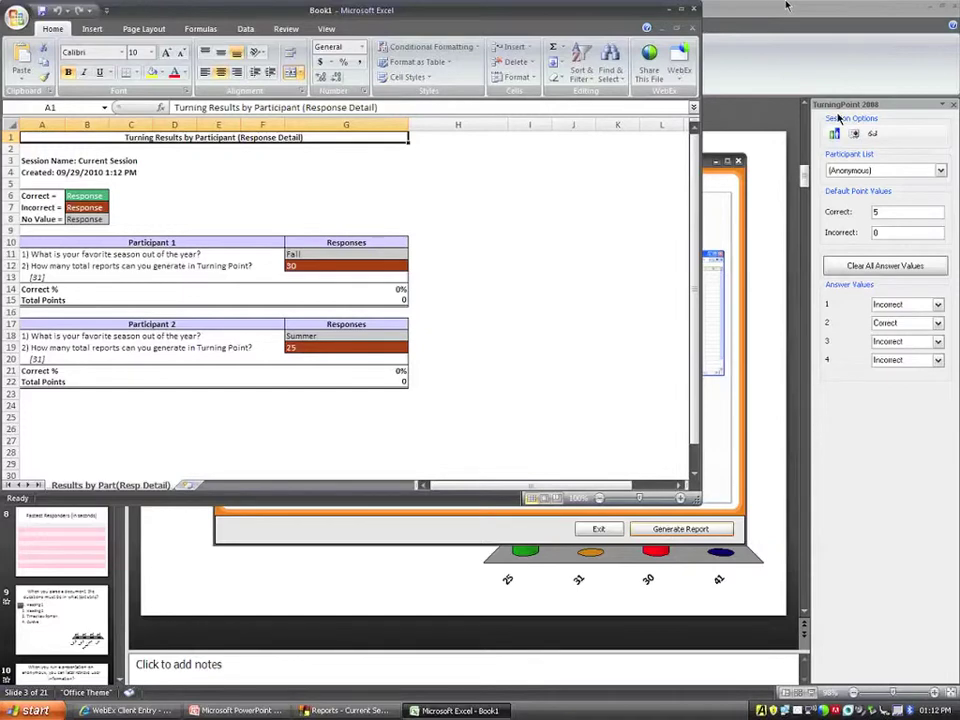
# Step: Close the Excel report without saving and exit the TurningPoint Reports window
pyautogui.click(691, 12)
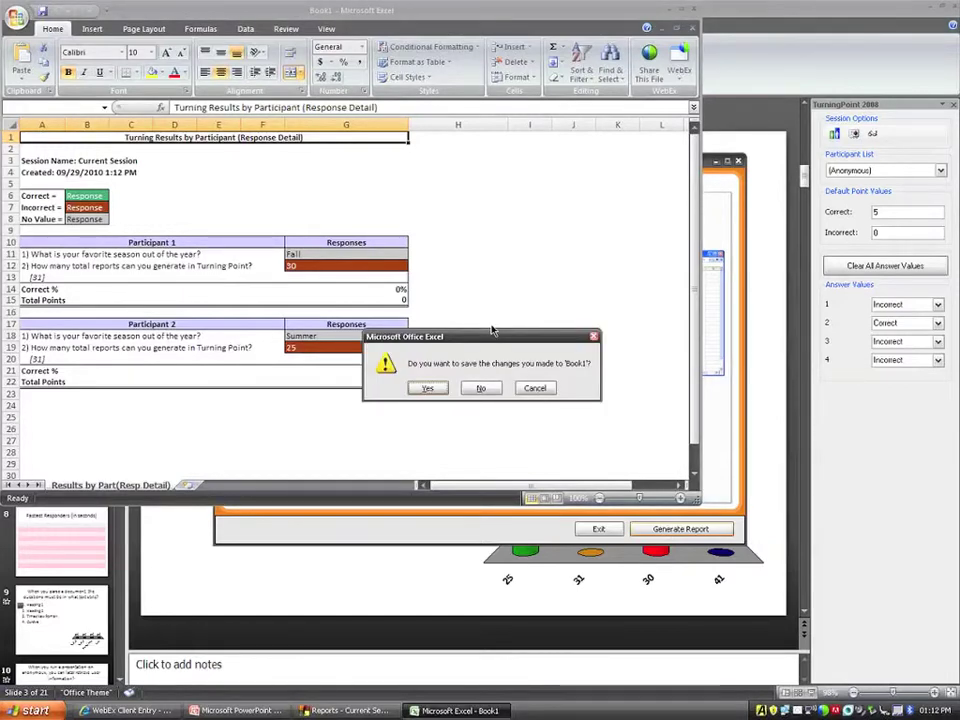
pyautogui.click(481, 389)
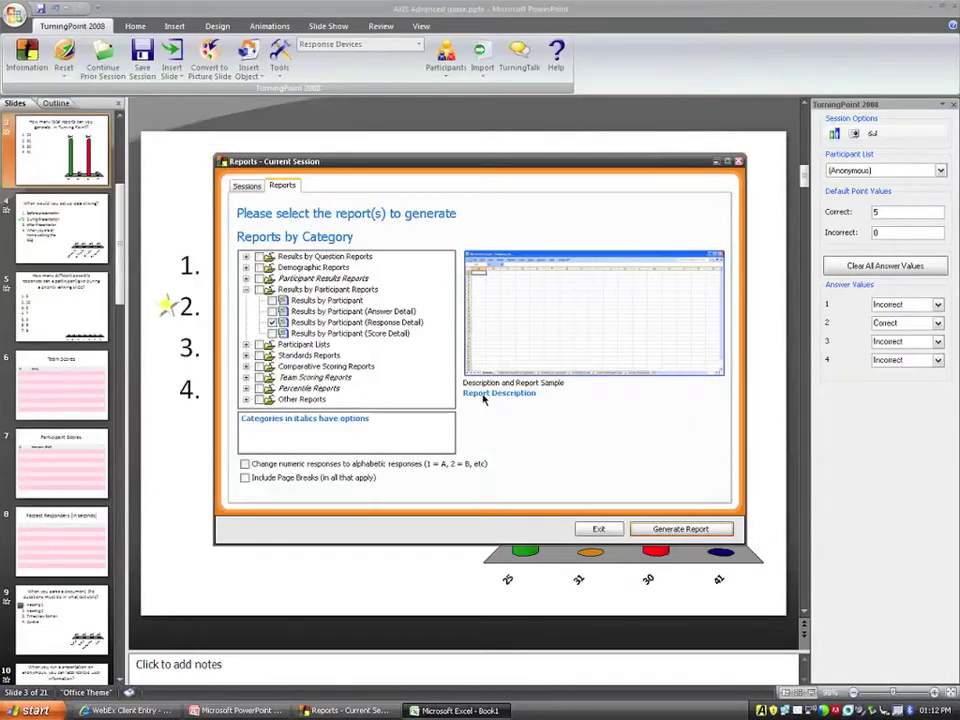
pyautogui.click(598, 528)
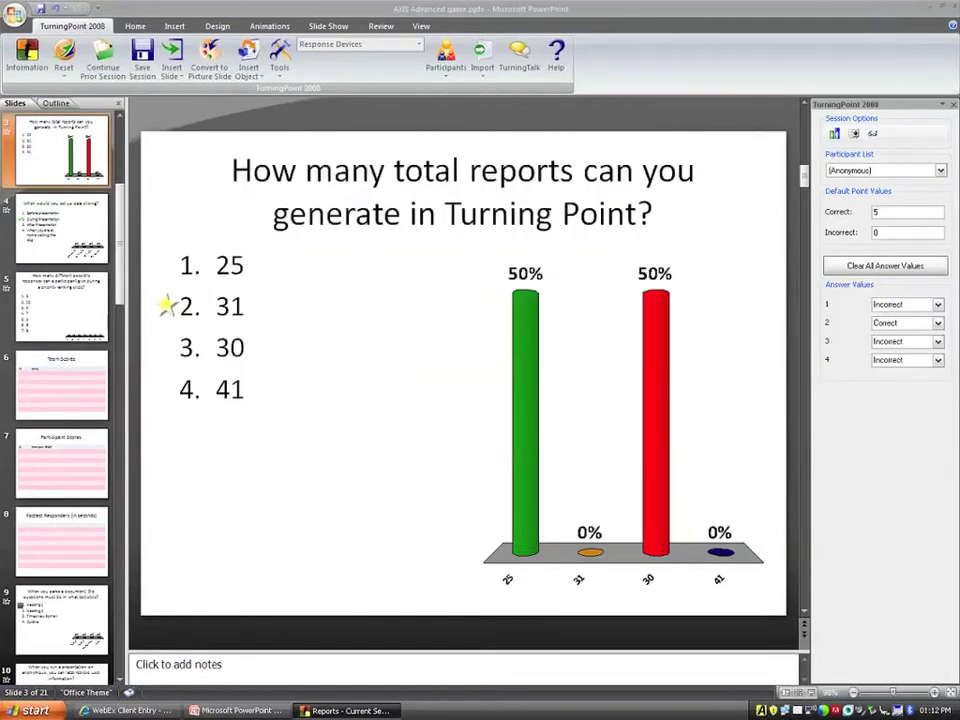
pyautogui.click(862, 174)
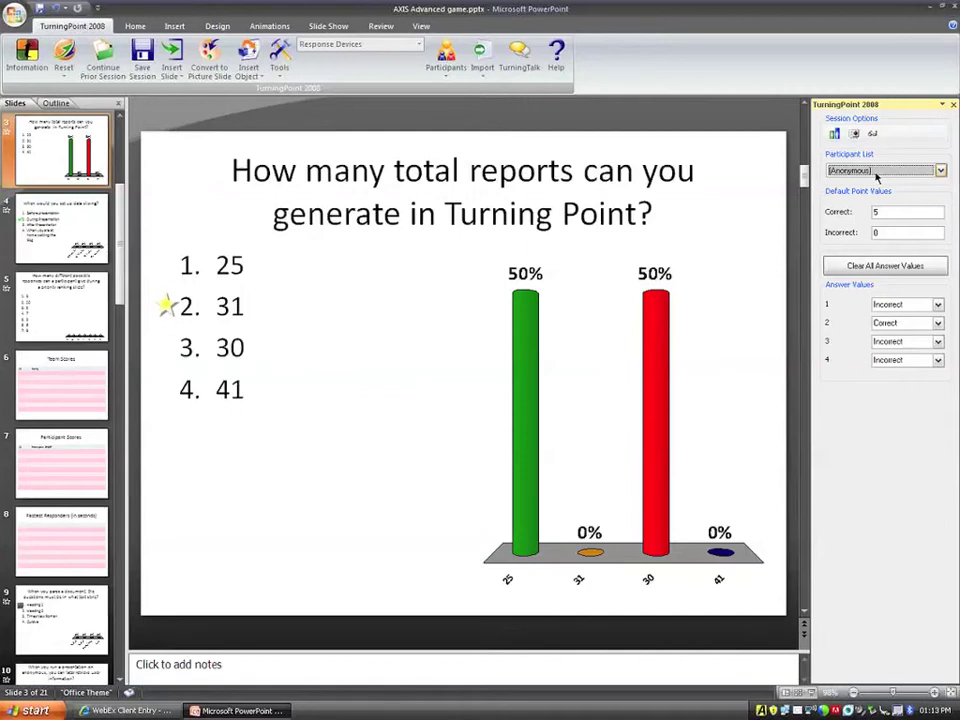
pyautogui.click(877, 172)
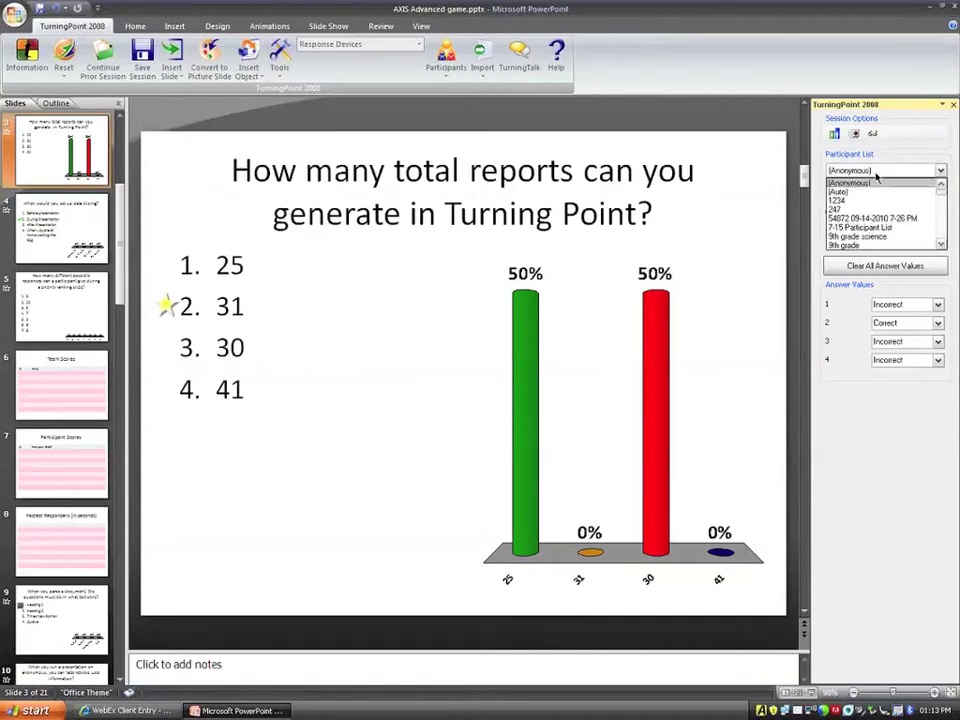
pyautogui.click(877, 174)
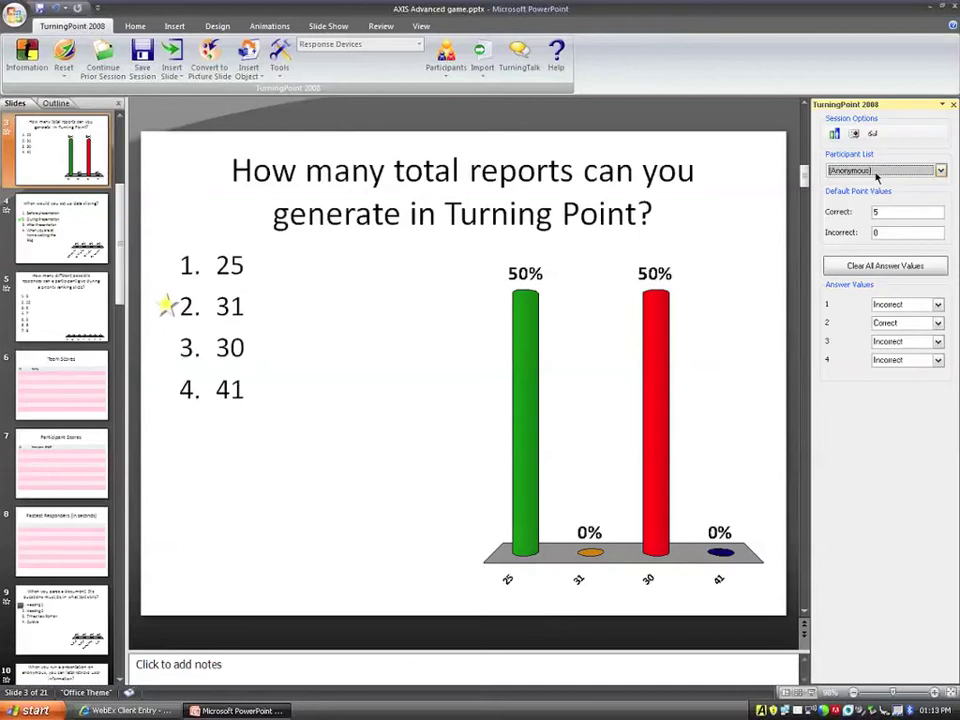
pyautogui.click(877, 172)
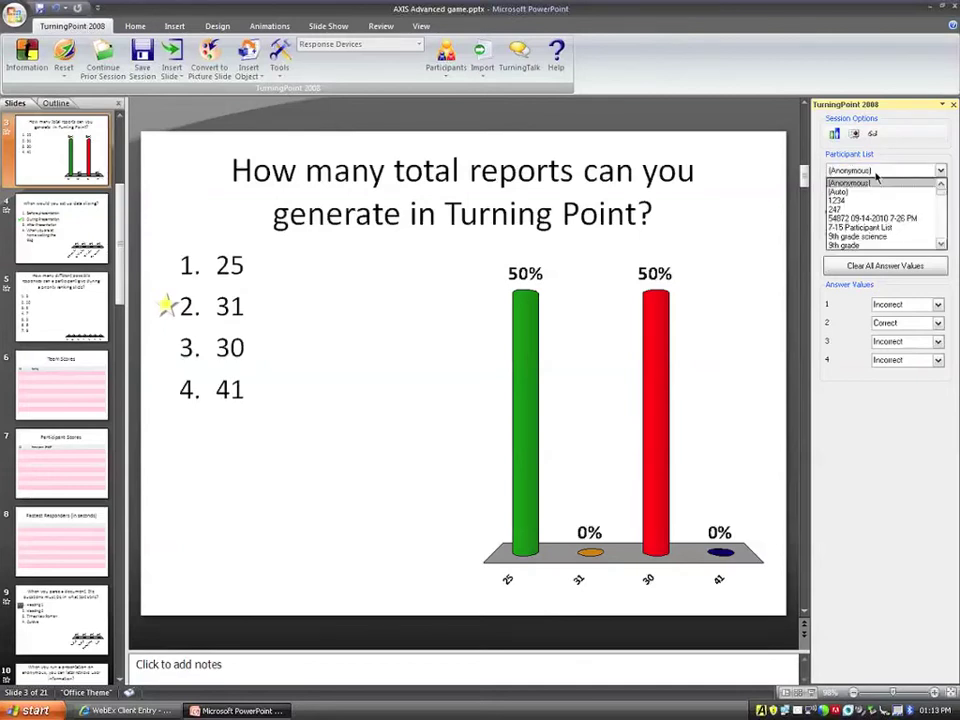
pyautogui.click(840, 191)
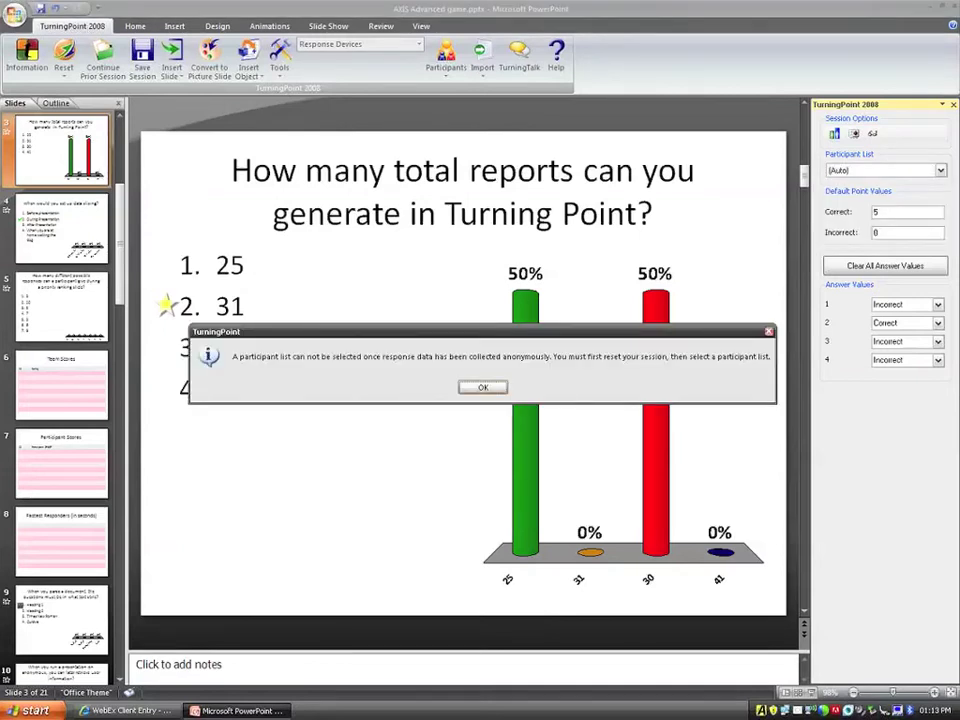
pyautogui.click(482, 388)
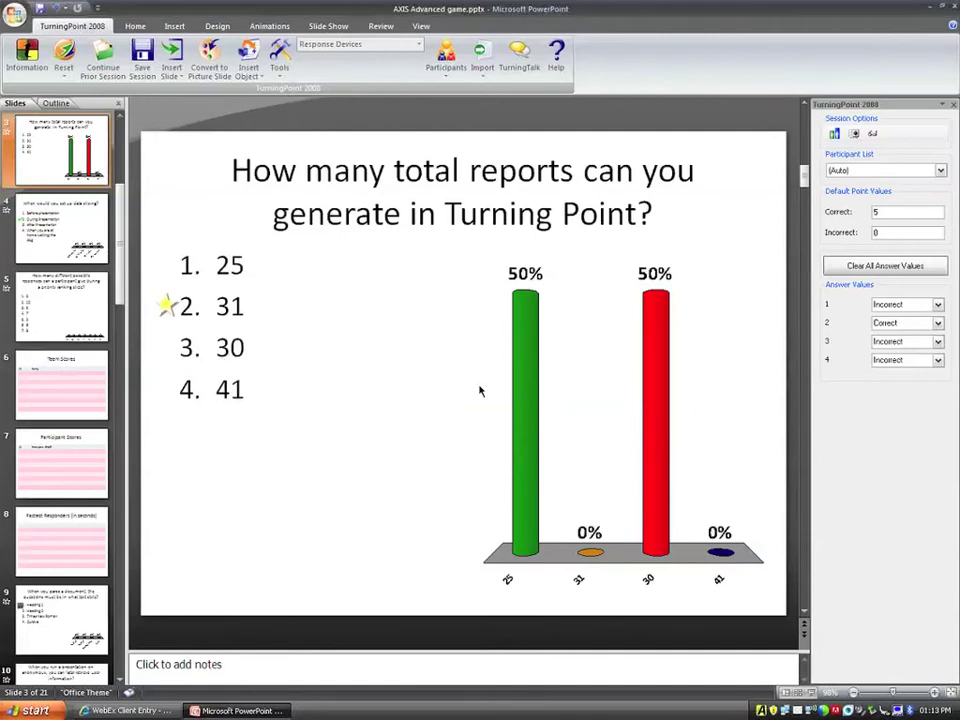